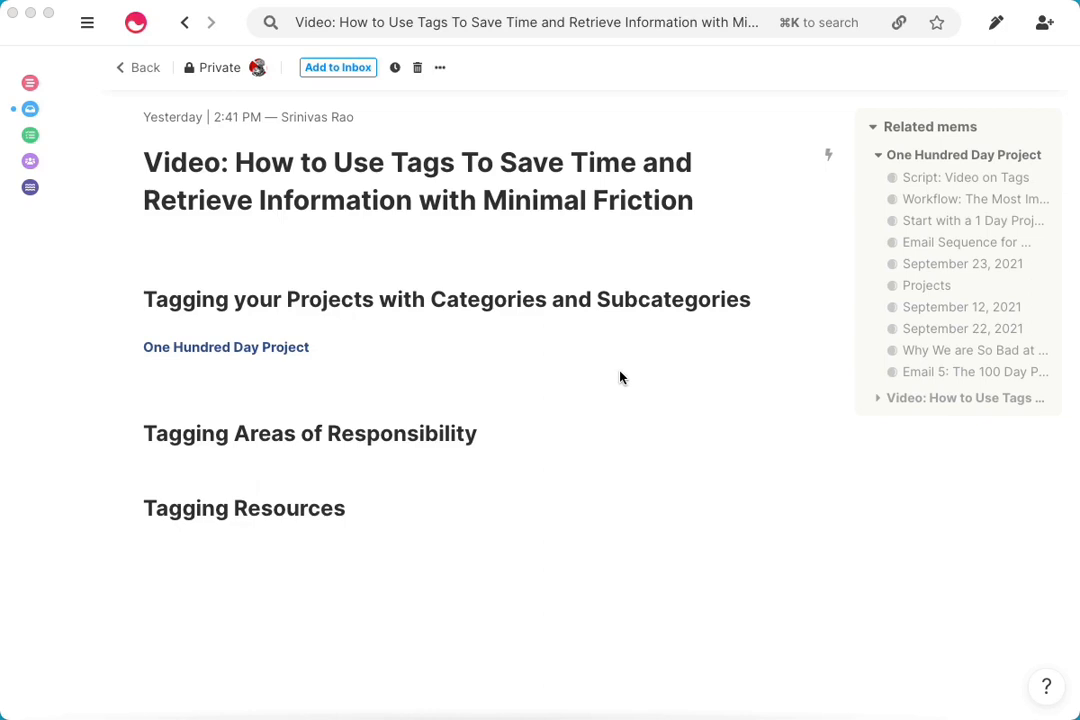
- Open the linked One Hundred Day Project note beside the current note and review its status, tags and overview
scroll(619, 377, down, 1)
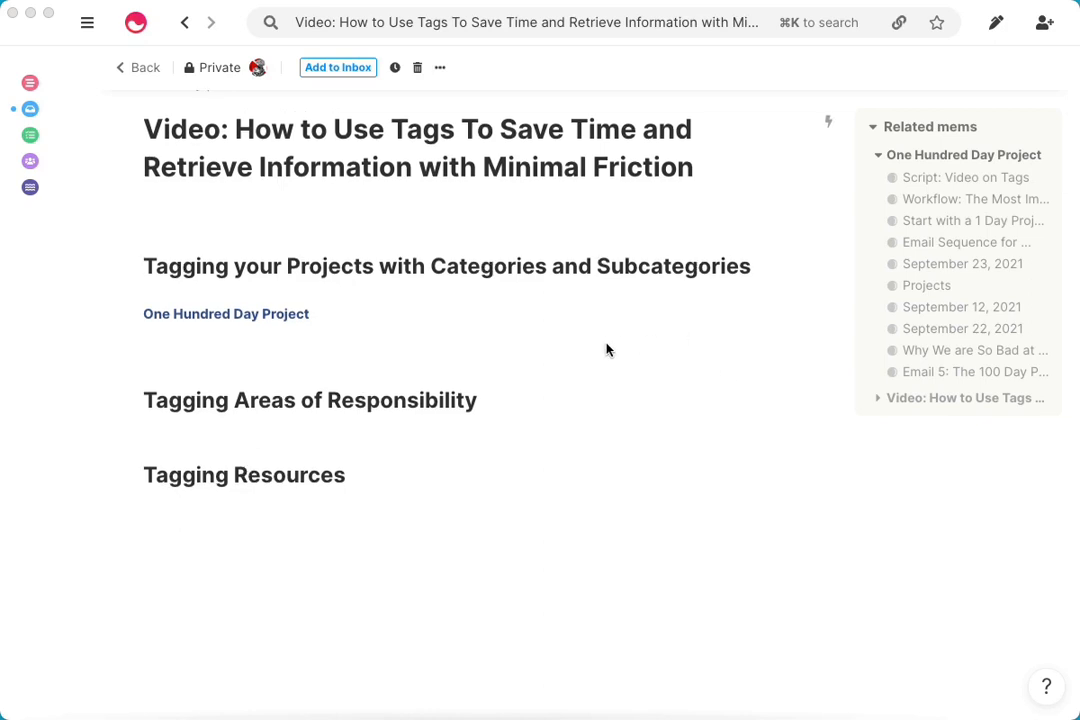
click(234, 313)
scroll(955, 306, down, 1)
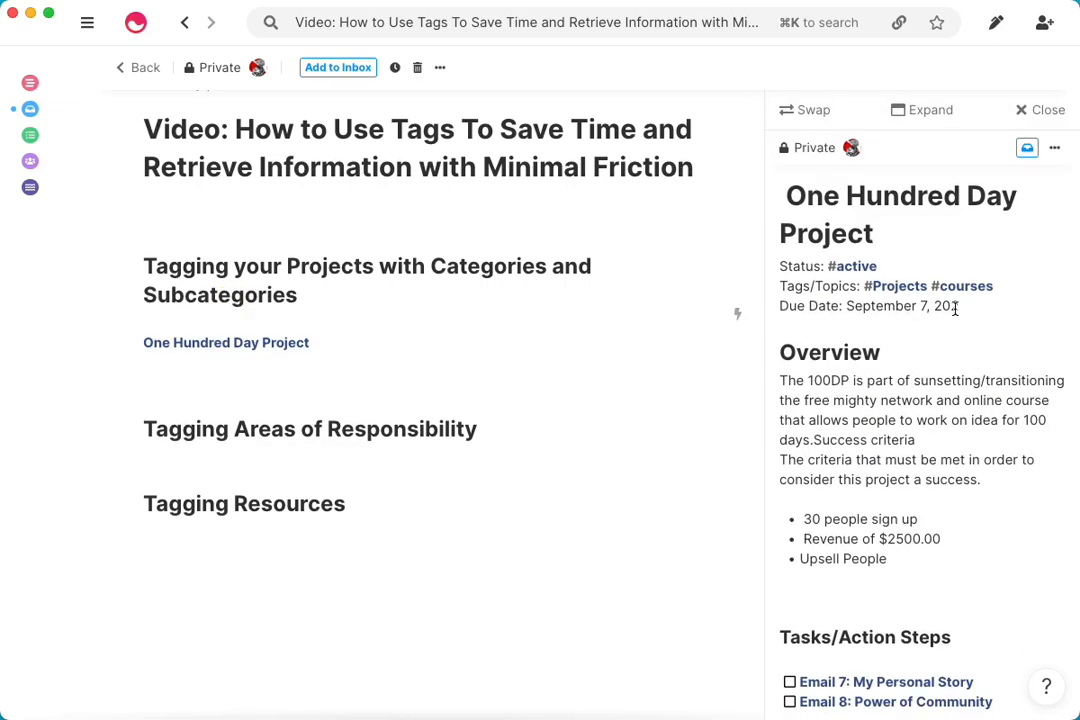
scroll(945, 300, down, 1)
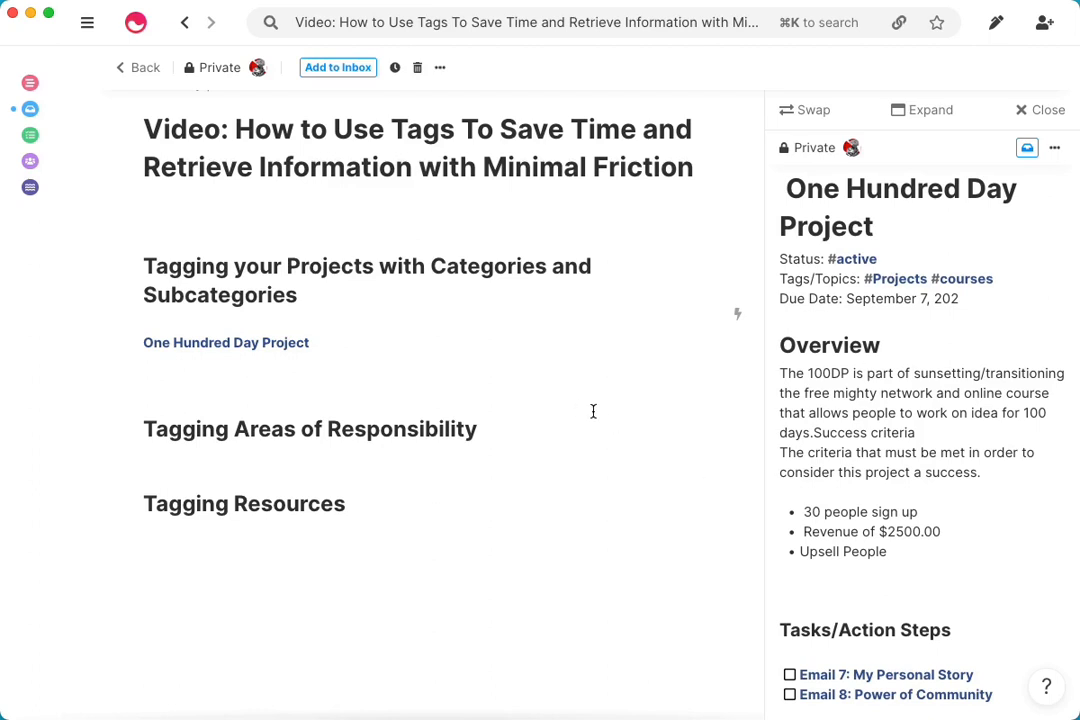
- Add the existing #email sequence tag on the line below the One Hundred Day Project link
click(356, 369)
text(#emal)
key(BackSpace)
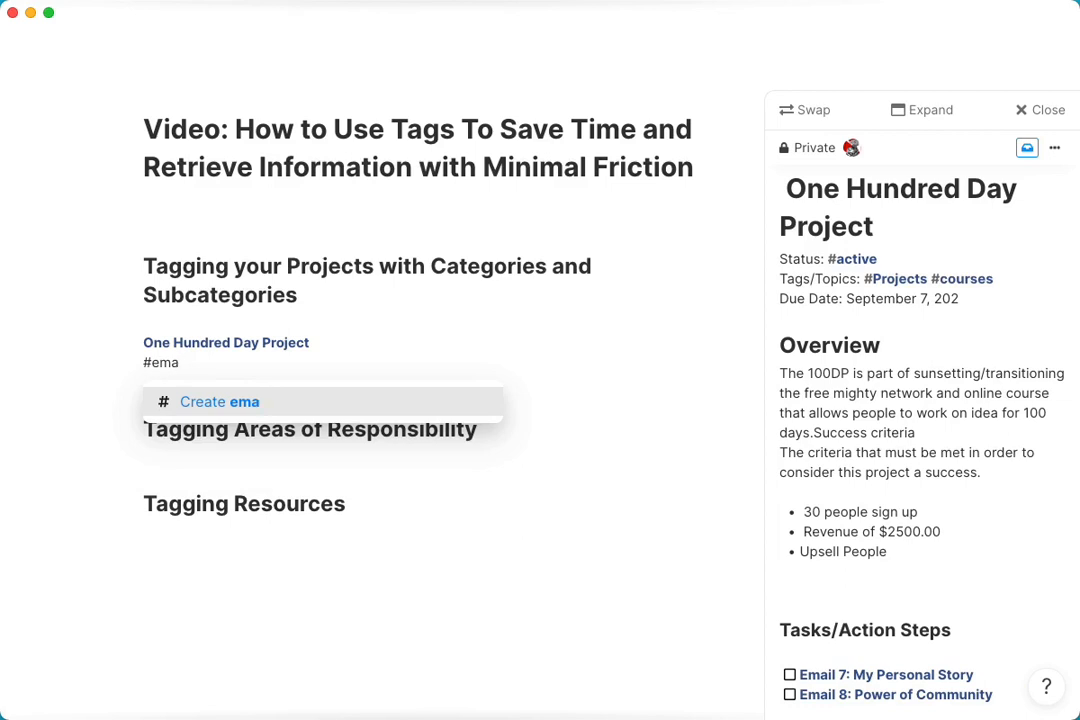
text(il se)
key(Return)
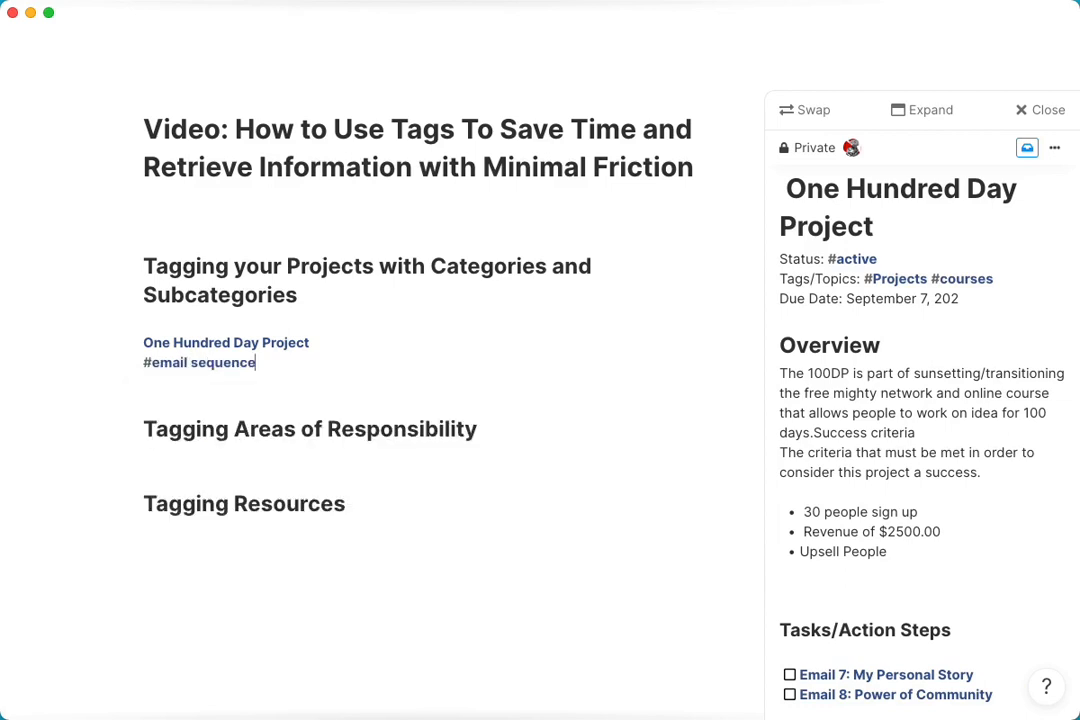
- Open the email sequence tag and look through the notes tagged with it
click(230, 362)
scroll(885, 215, down, 3)
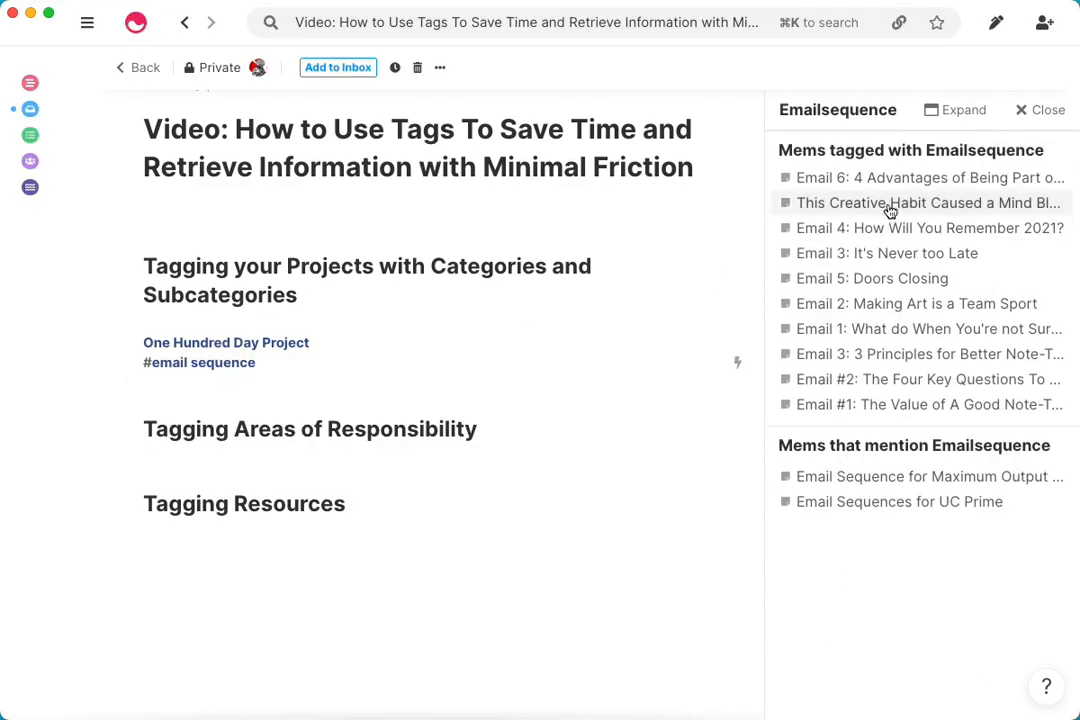
scroll(840, 280, up, 3)
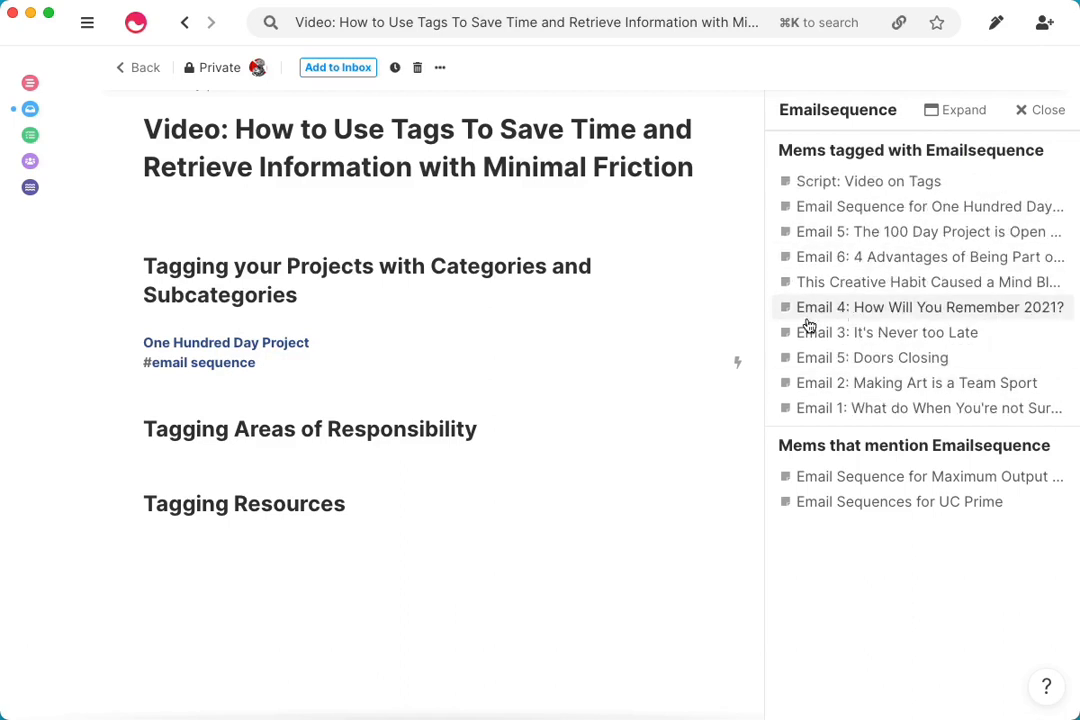
- Add the existing #case studies tag on a new line below #email sequence and open its list of tagged notes
click(277, 362)
key(Return)
text(#case)
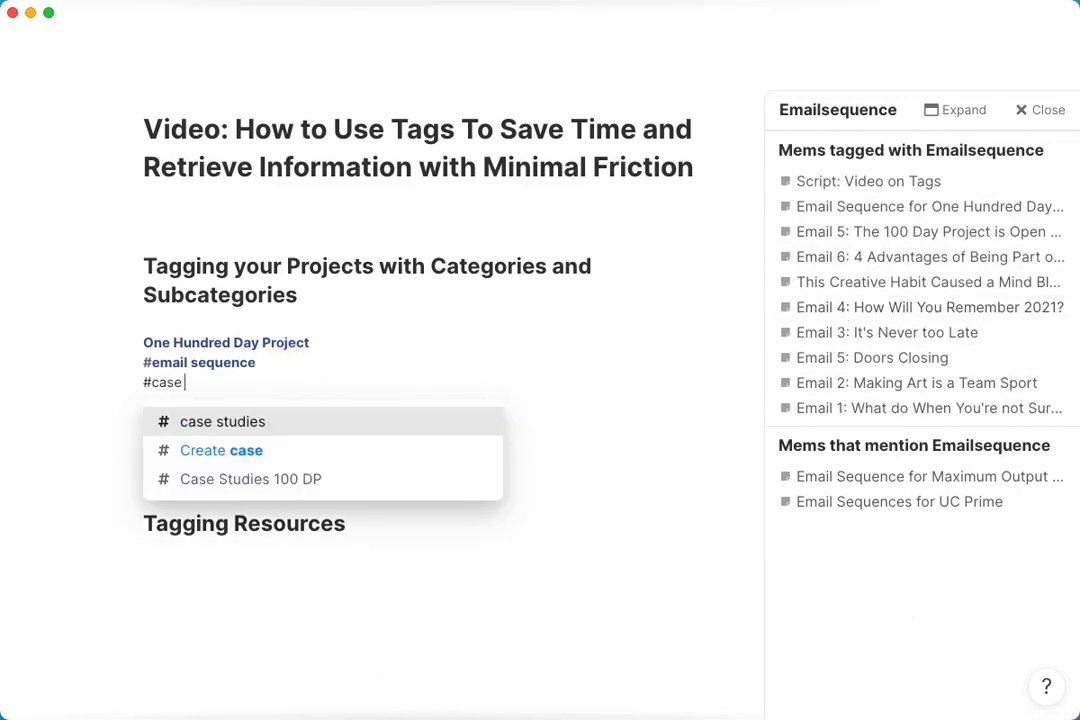
key(Return)
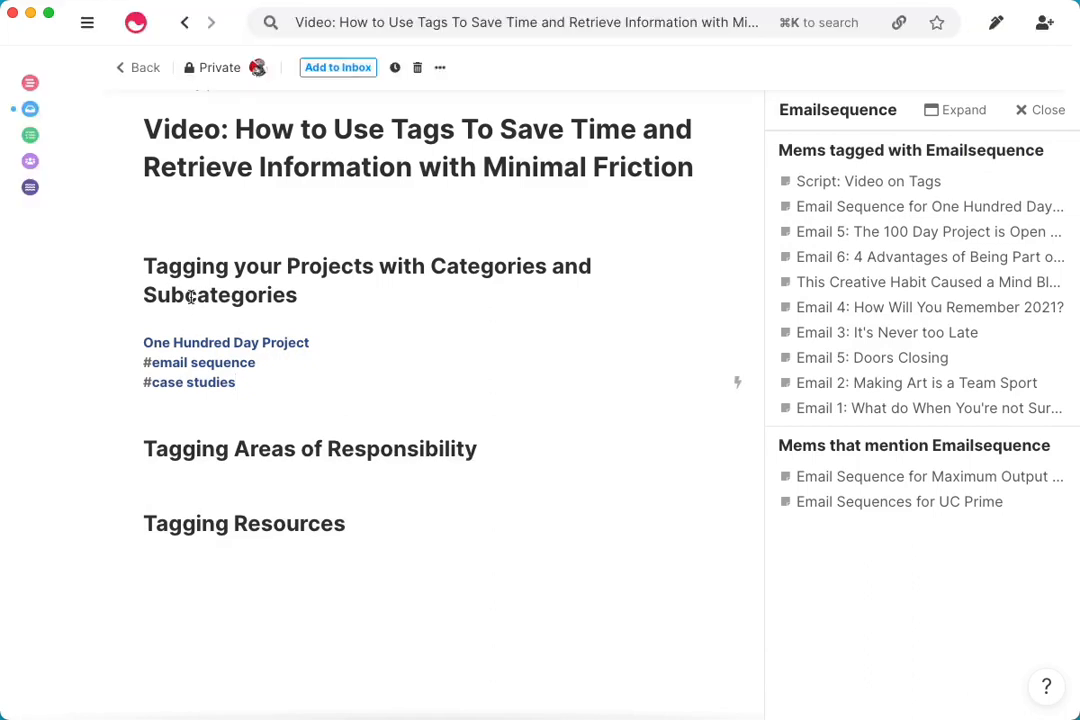
click(207, 382)
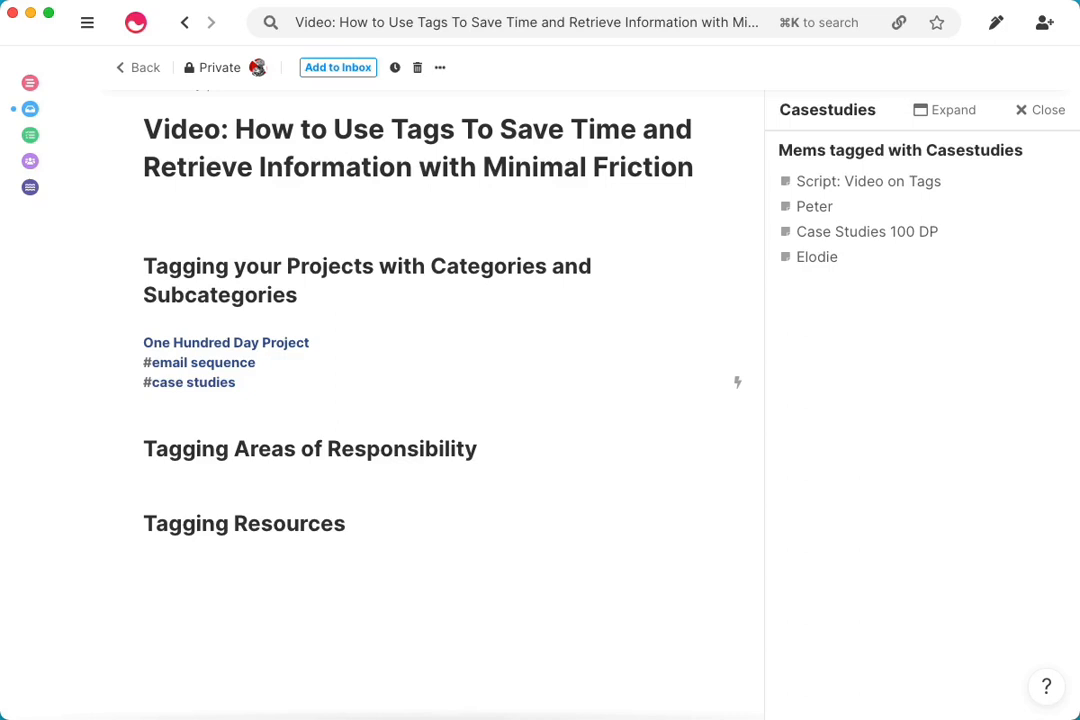
- Insert the #Unmistakable Creative Podcast tag under the Tagging Areas of Responsibility heading, leaving an empty line beneath the heading
click(240, 485)
scroll(487, 378, down, 1)
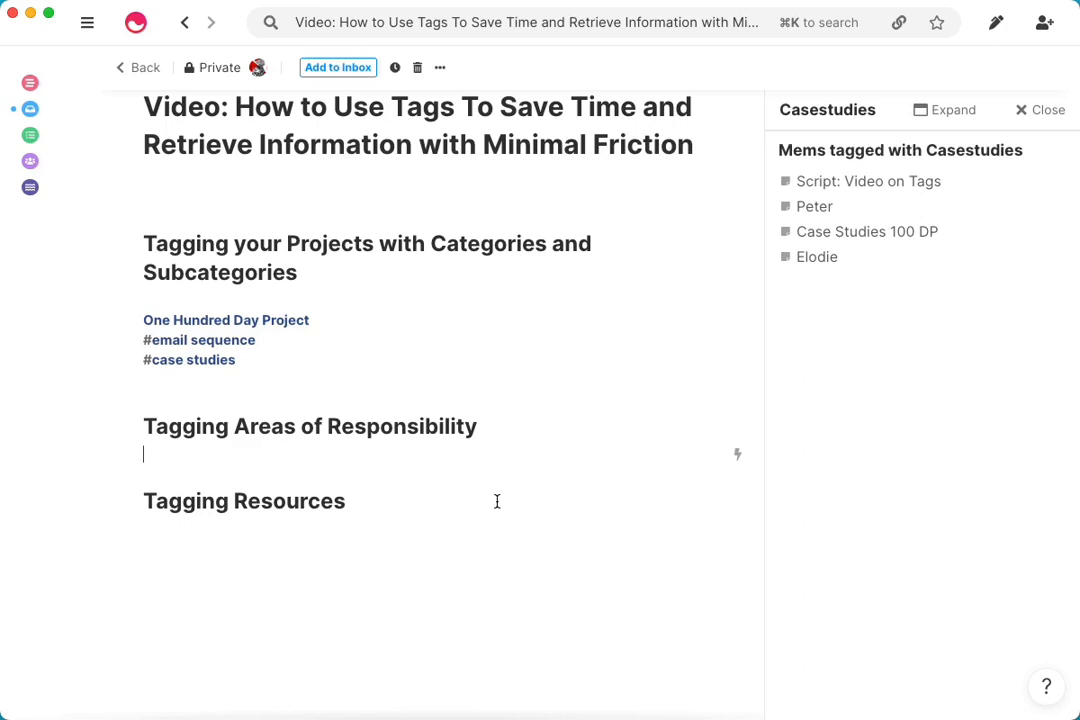
key(Return)
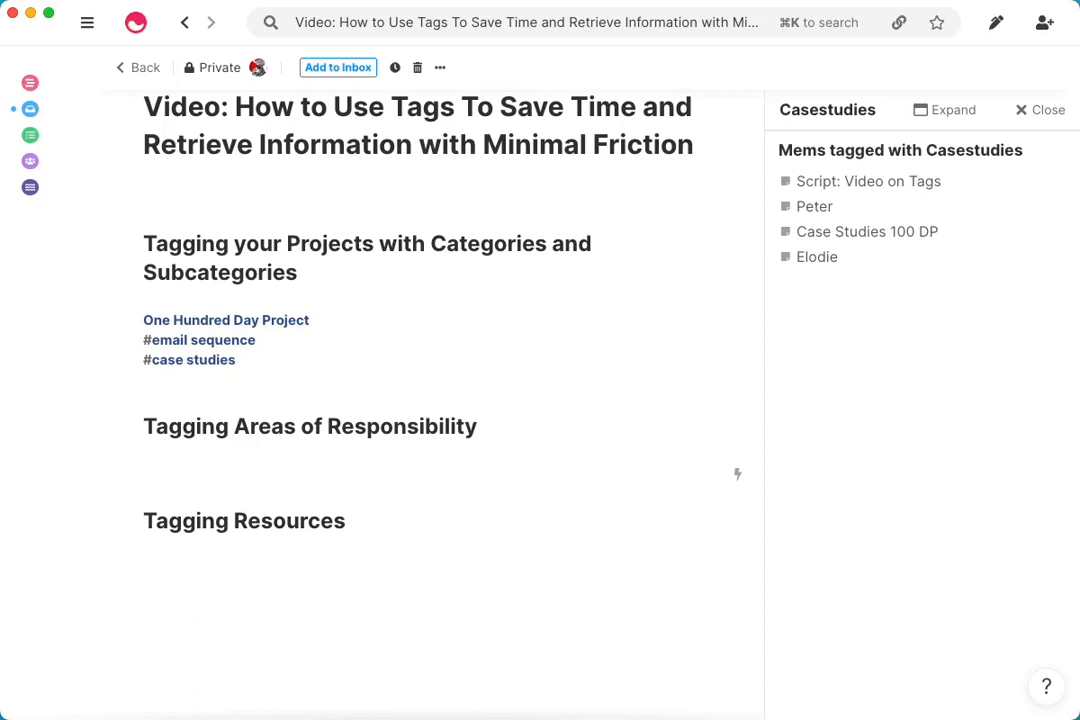
text(#unmistakable)
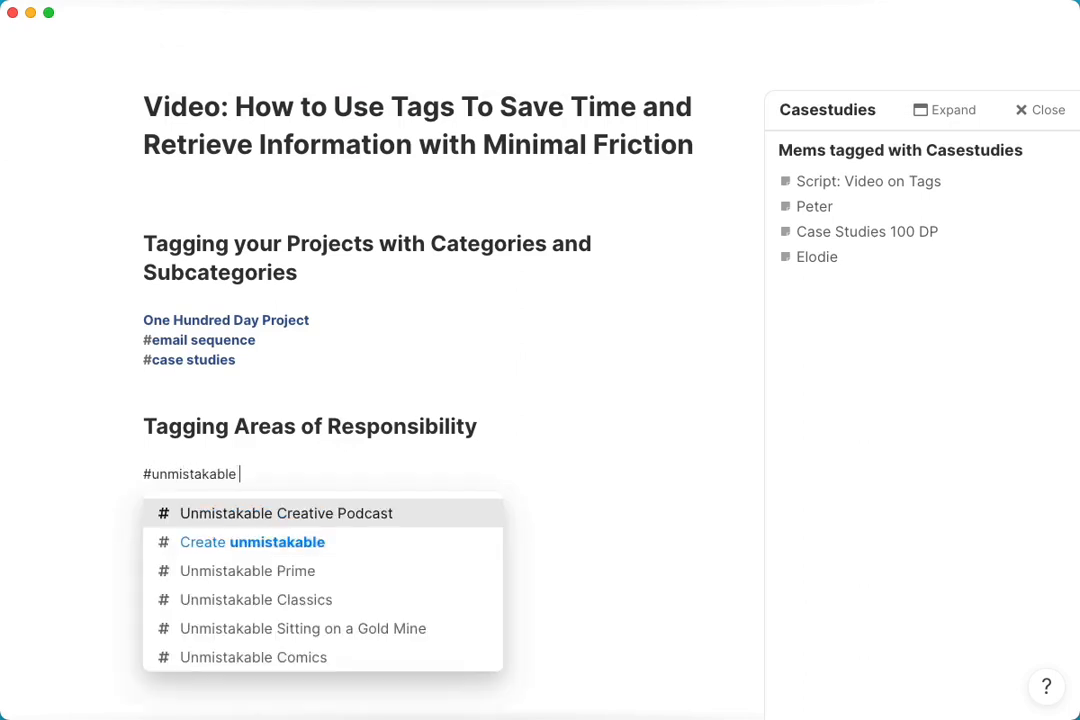
key(Return)
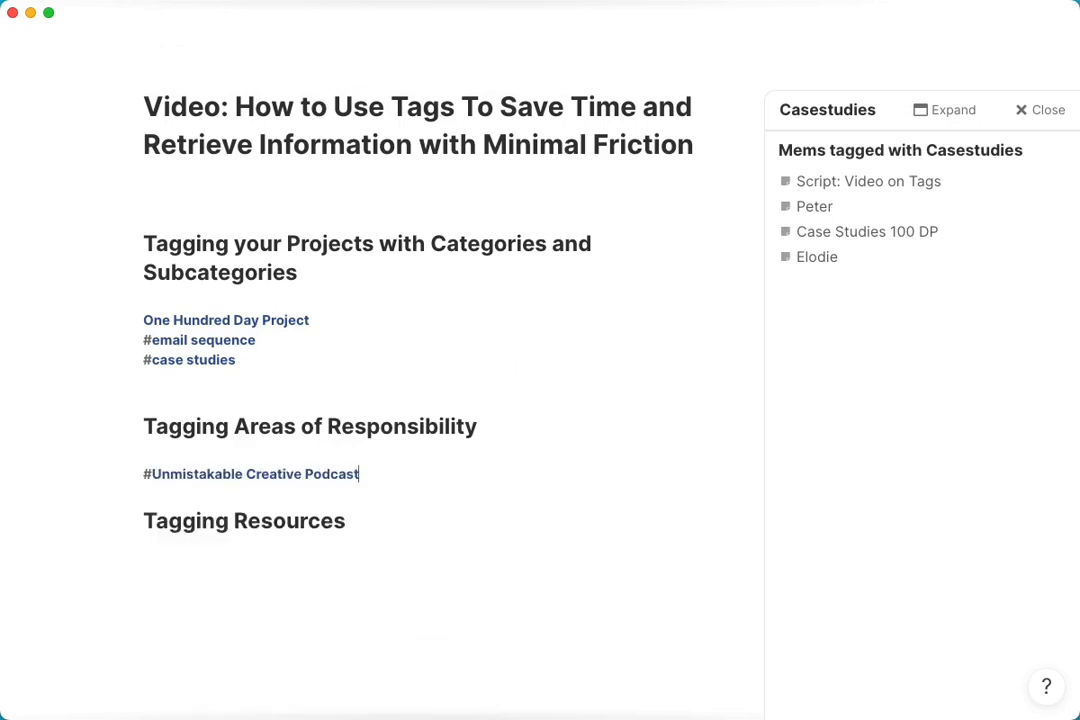
- Add the #interviews tag below the Unmistakable Creative Podcast tag, separated by a blank line
key(Return)
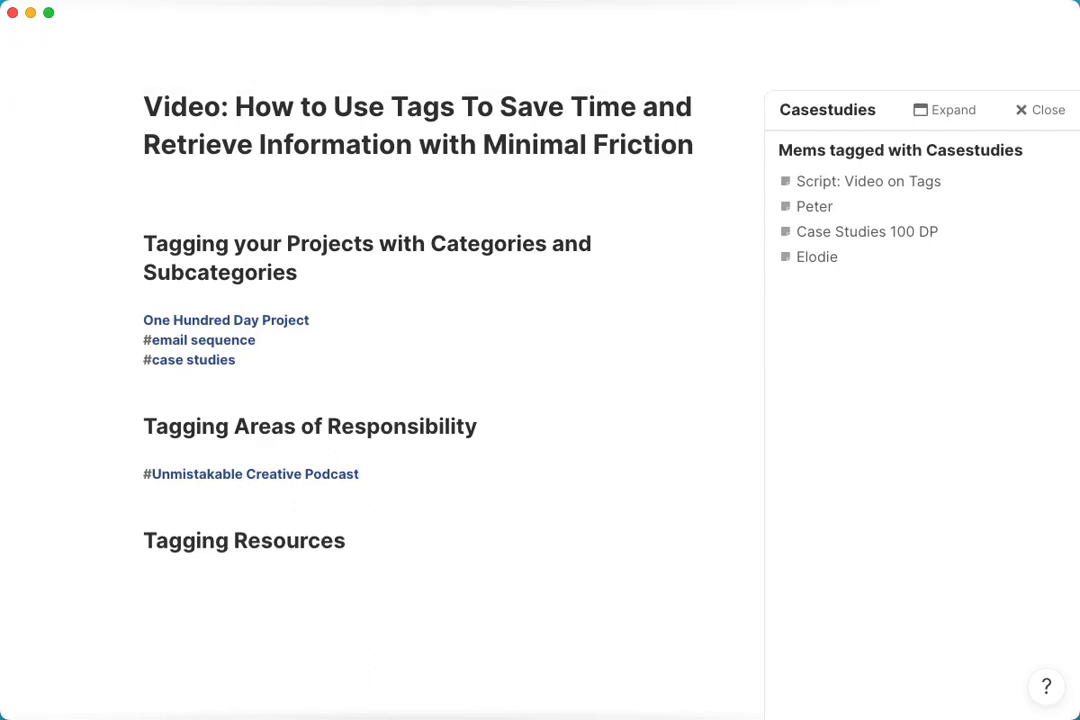
key(Return)
text(#)
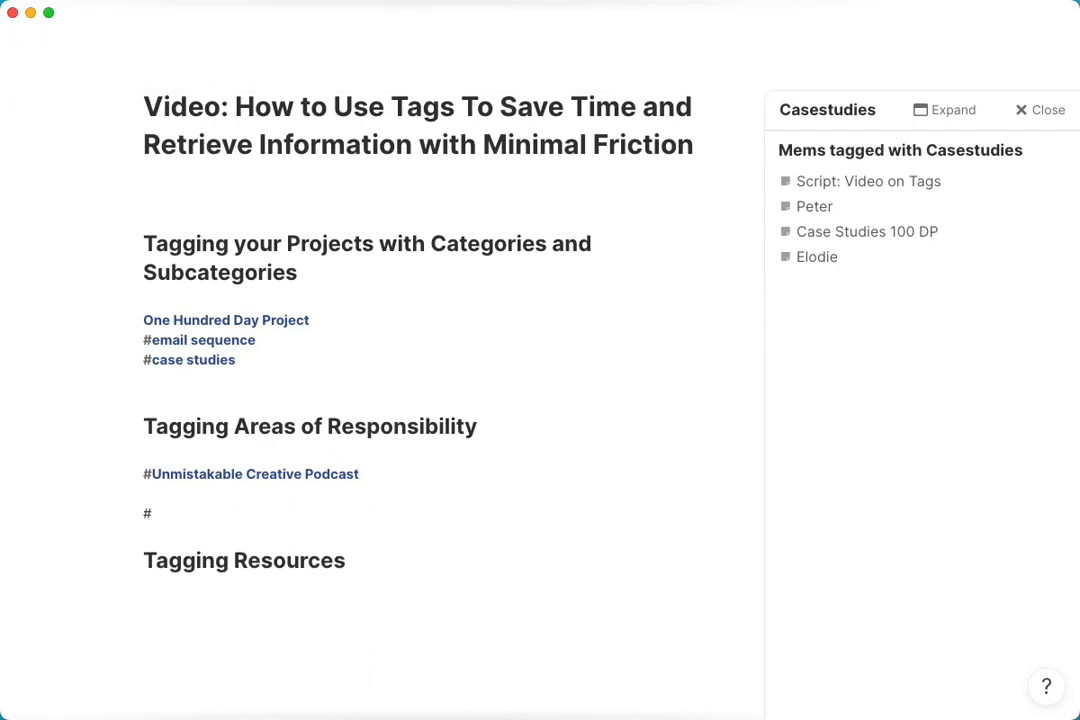
text(in)
key(Return)
- Add the existing #transcripts tag on the line directly below #interviews
key(Return)
text(#t)
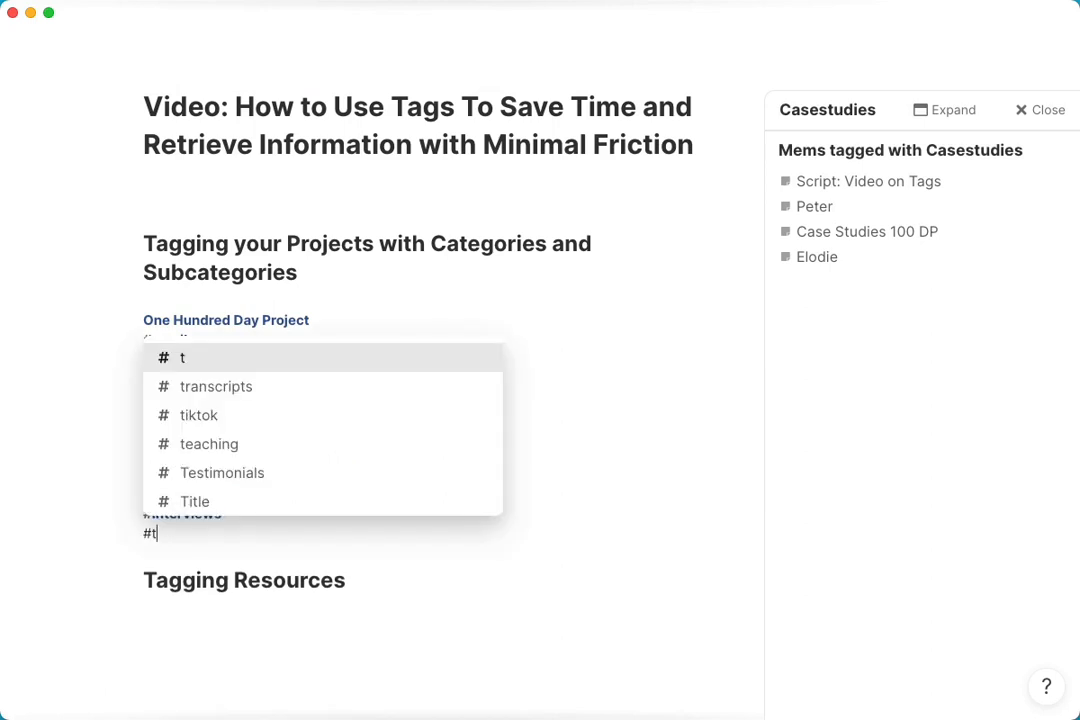
text(ranscr)
key(BackSpace)
key(BackSpace)
text(ra)
key(Return)
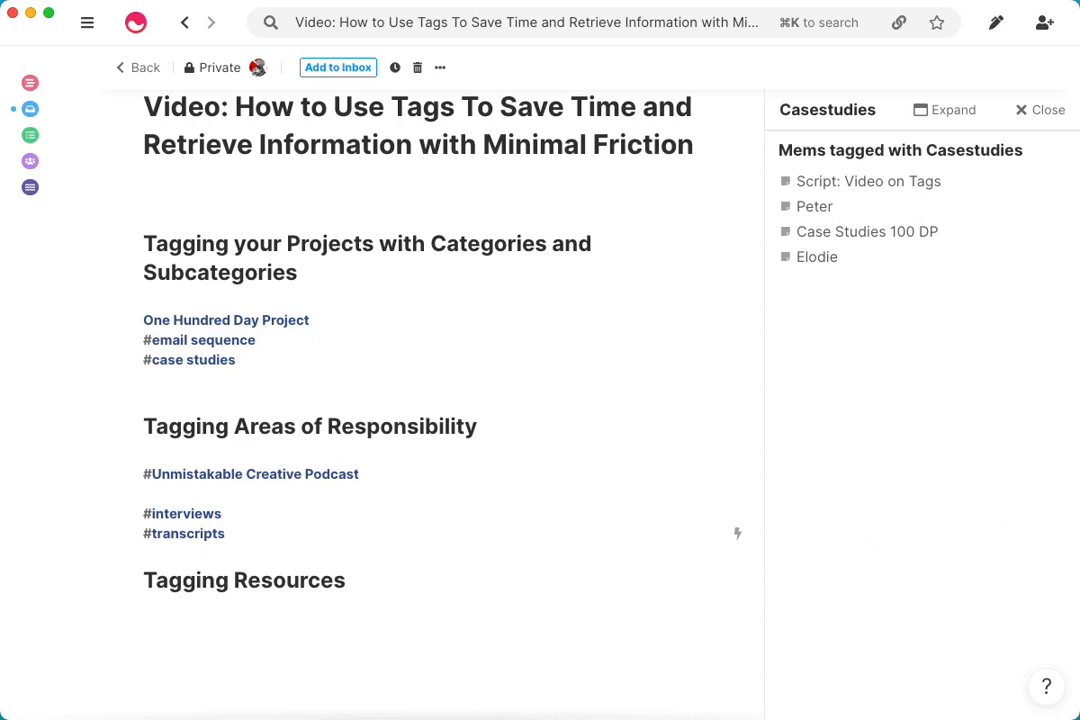
- Insert a link to the note "Change: How to Make Big Things Happen" under the Tagging Resources heading
click(364, 617)
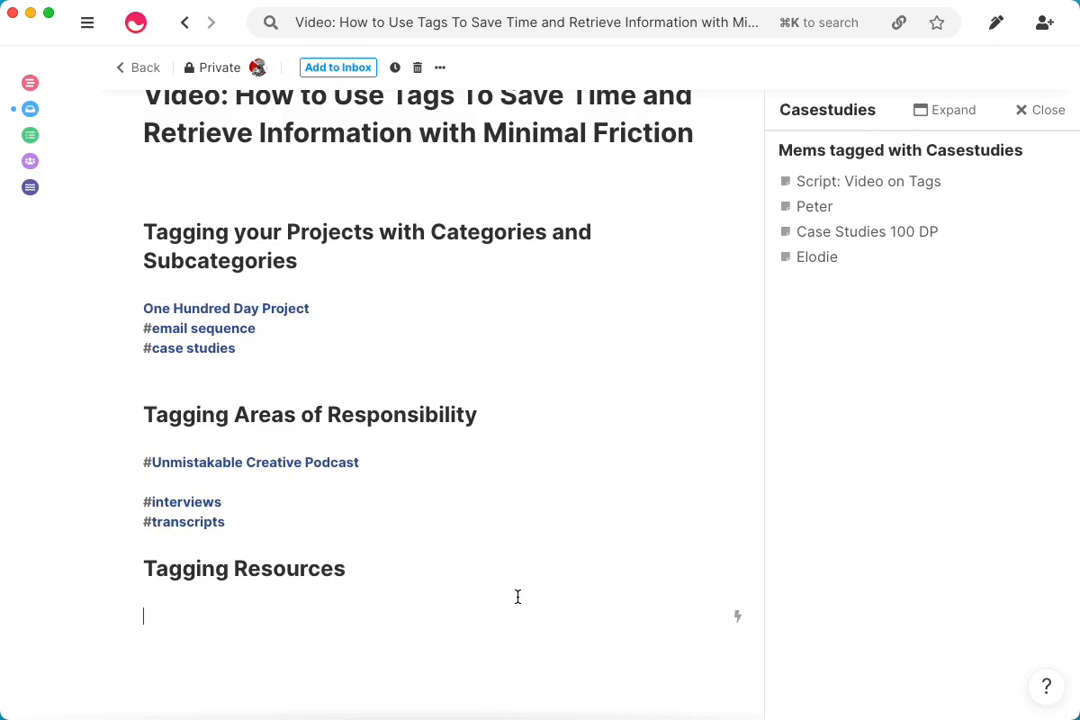
text(+Big)
key(Down)
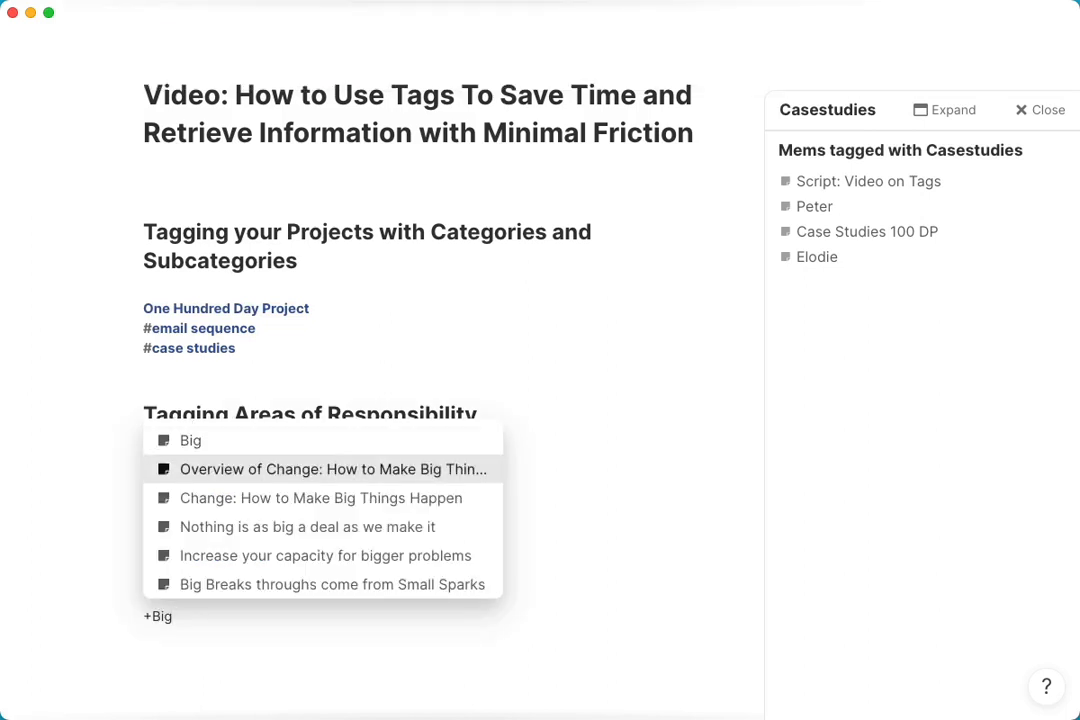
key(Down)
key(Return)
- Add the #myth of virality tag below the "Change: How to Make Big Things Happen" link and open its list of tagged notes
key(Return)
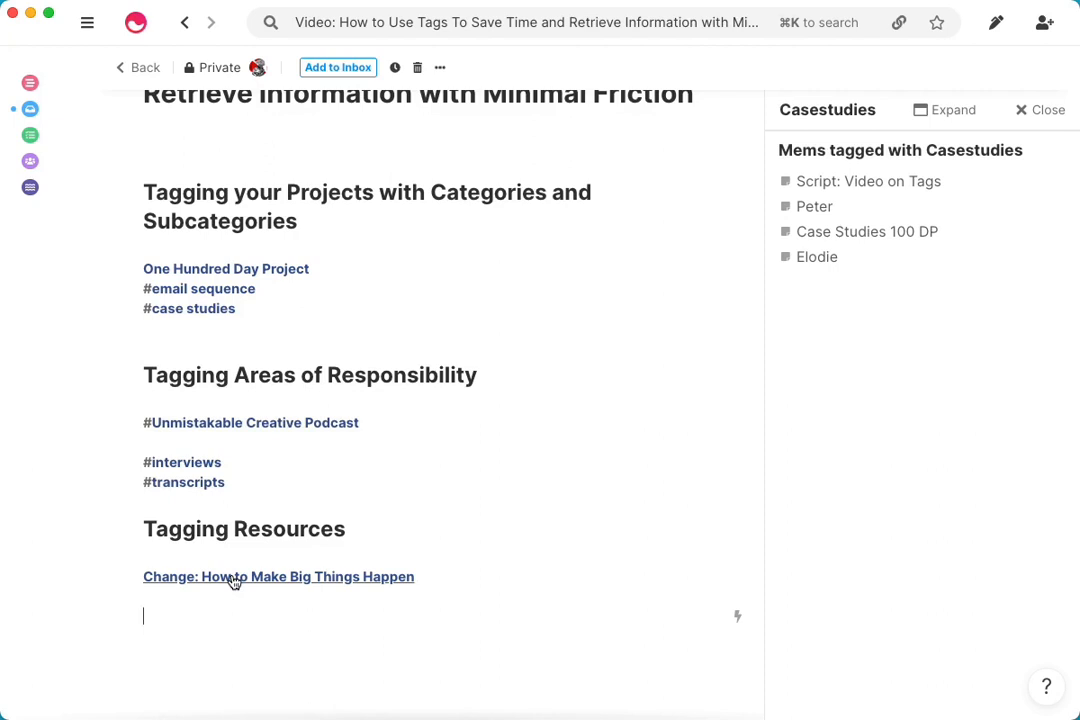
text(#)
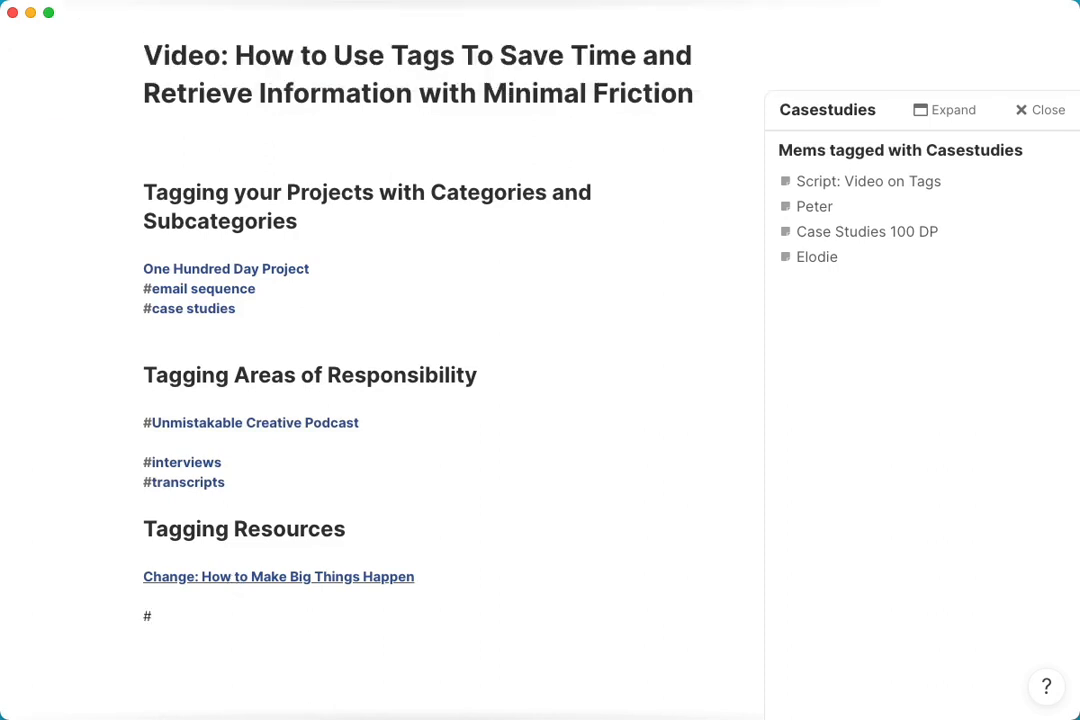
text(myth)
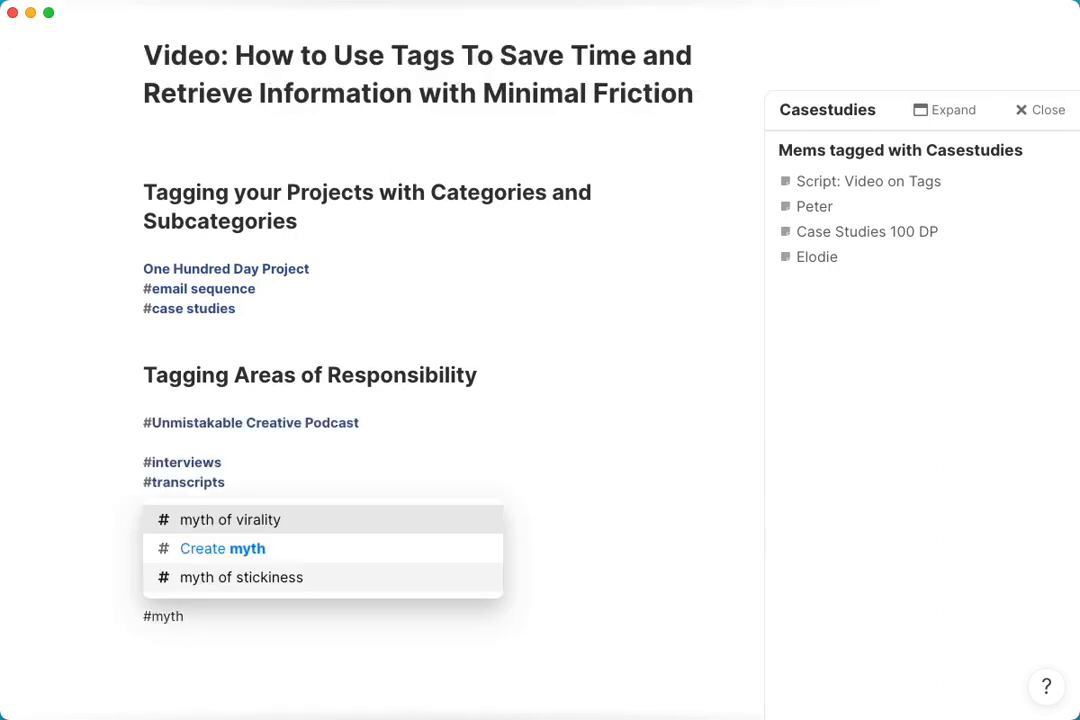
key(Return)
click(234, 616)
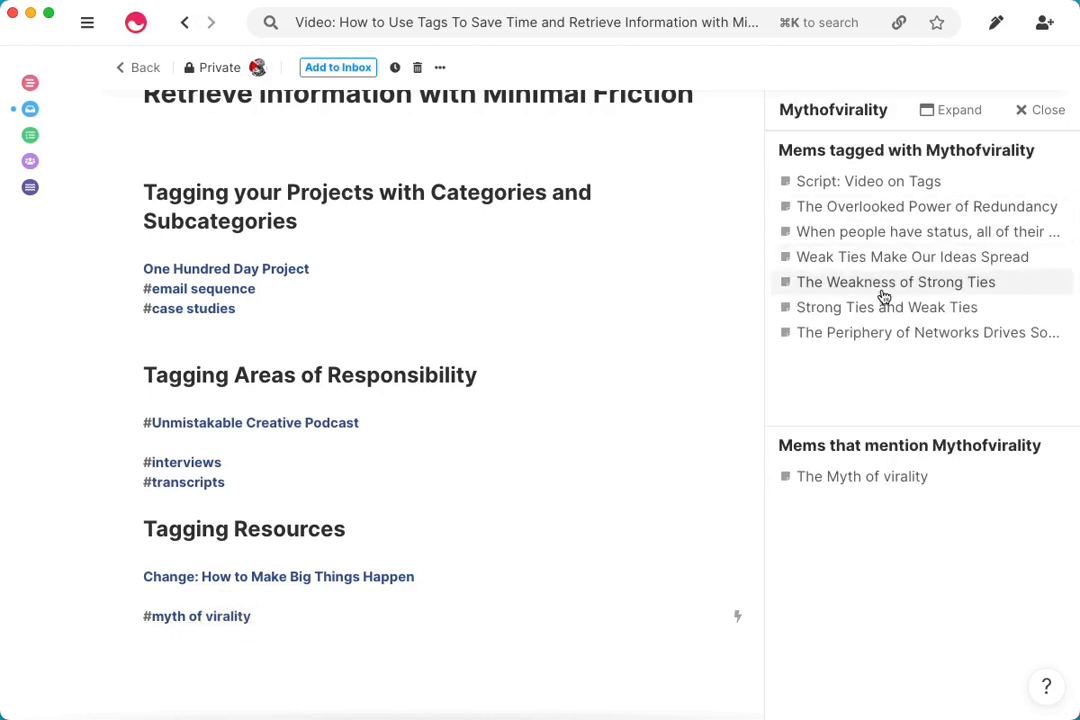
- Add the #myth of stickiness tag on the line below #myth of virality and open its list of tagged notes
click(339, 631)
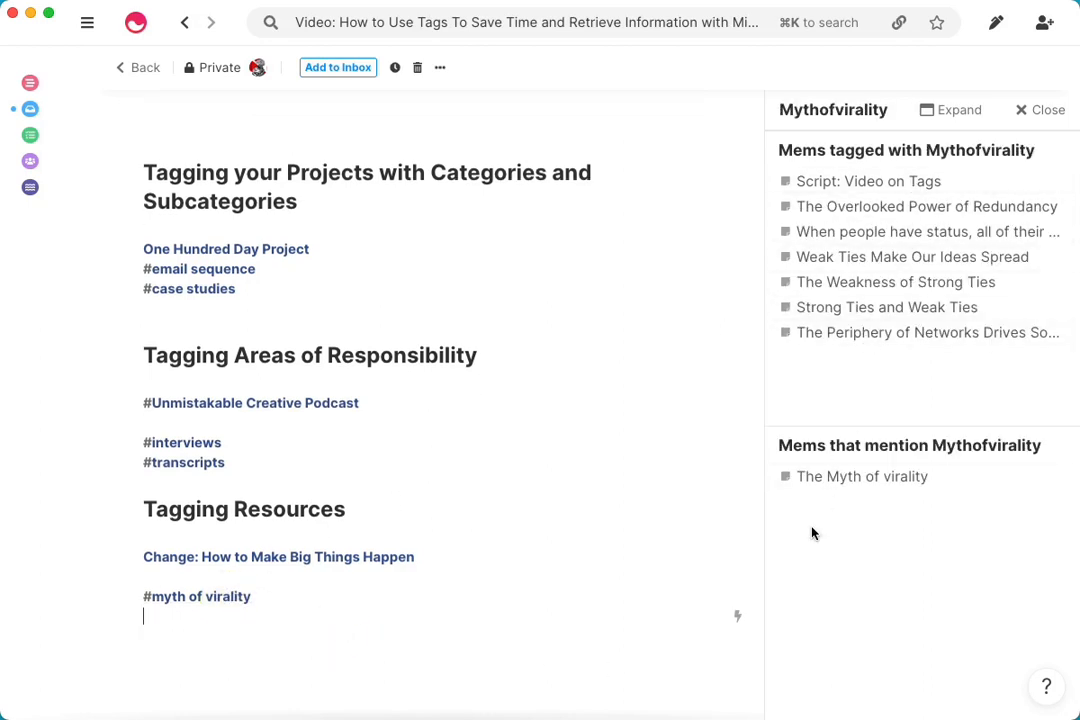
text(#myhth)
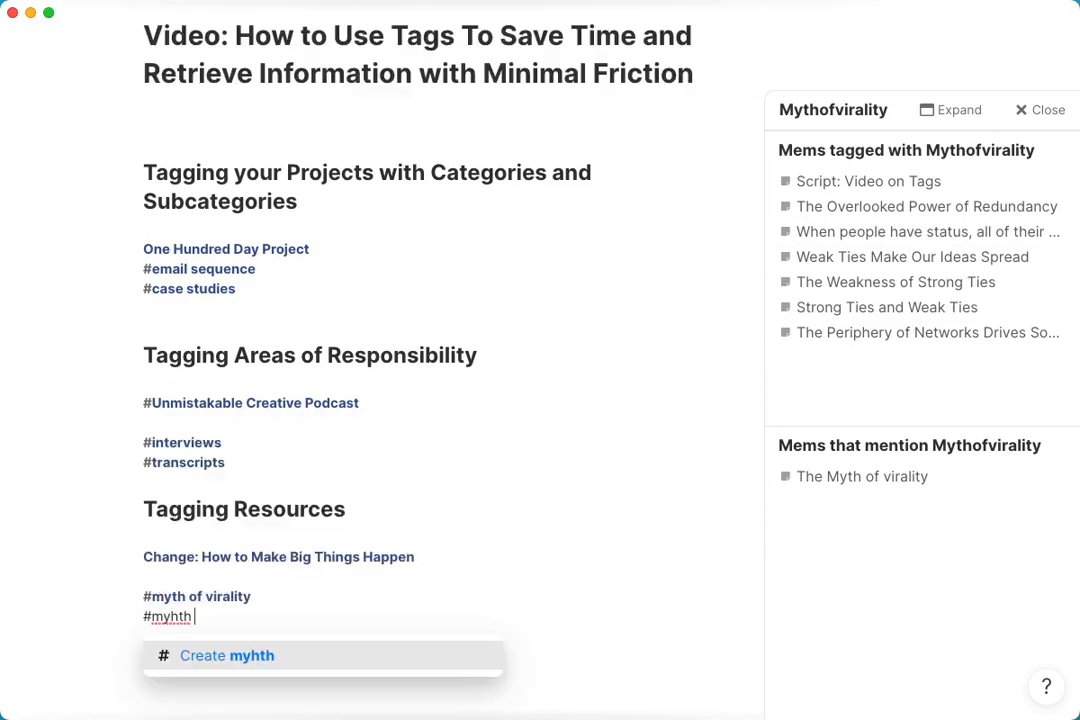
key(BackSpace)
key(BackSpace)
text(th)
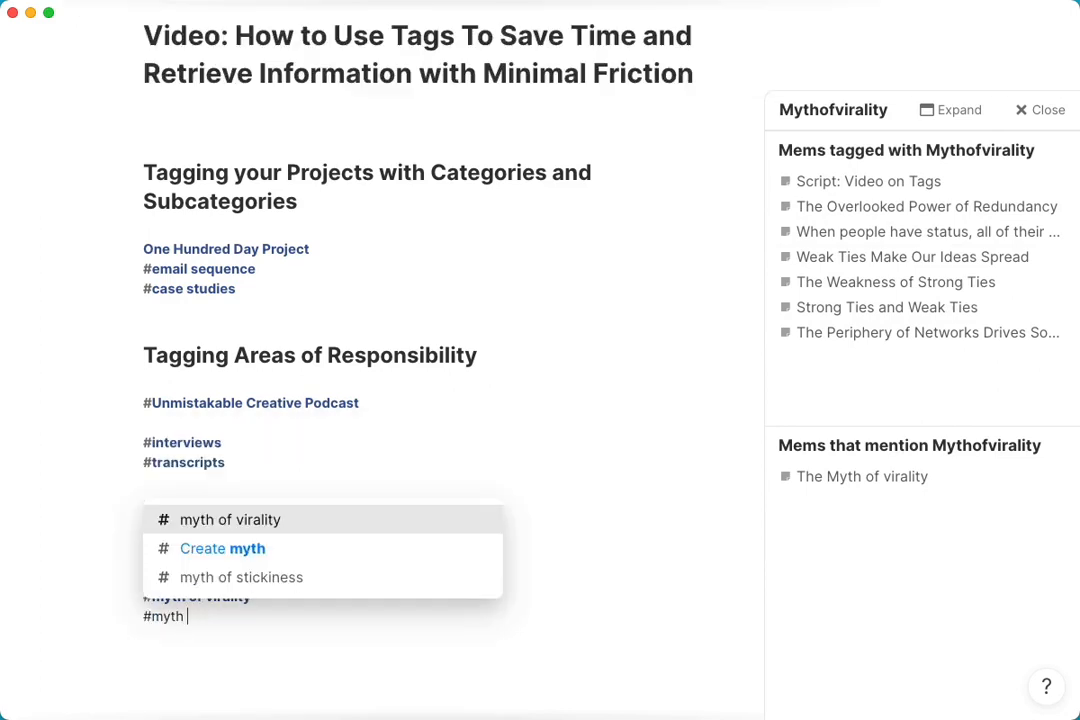
key(Down)
key(Down)
key(Return)
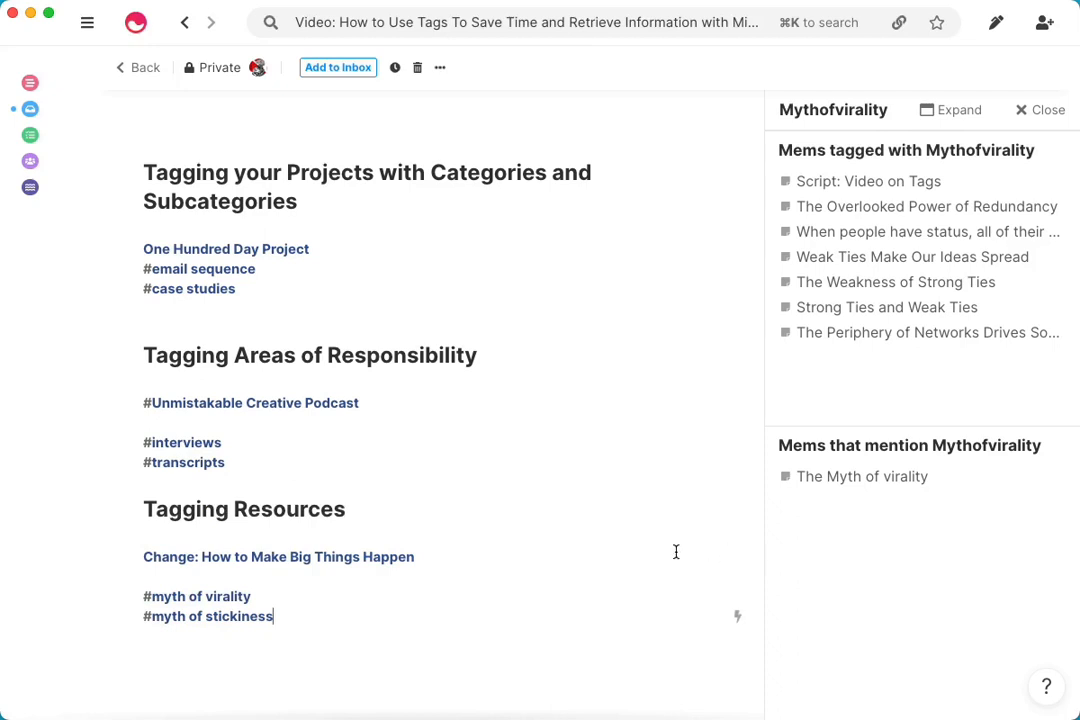
click(240, 617)
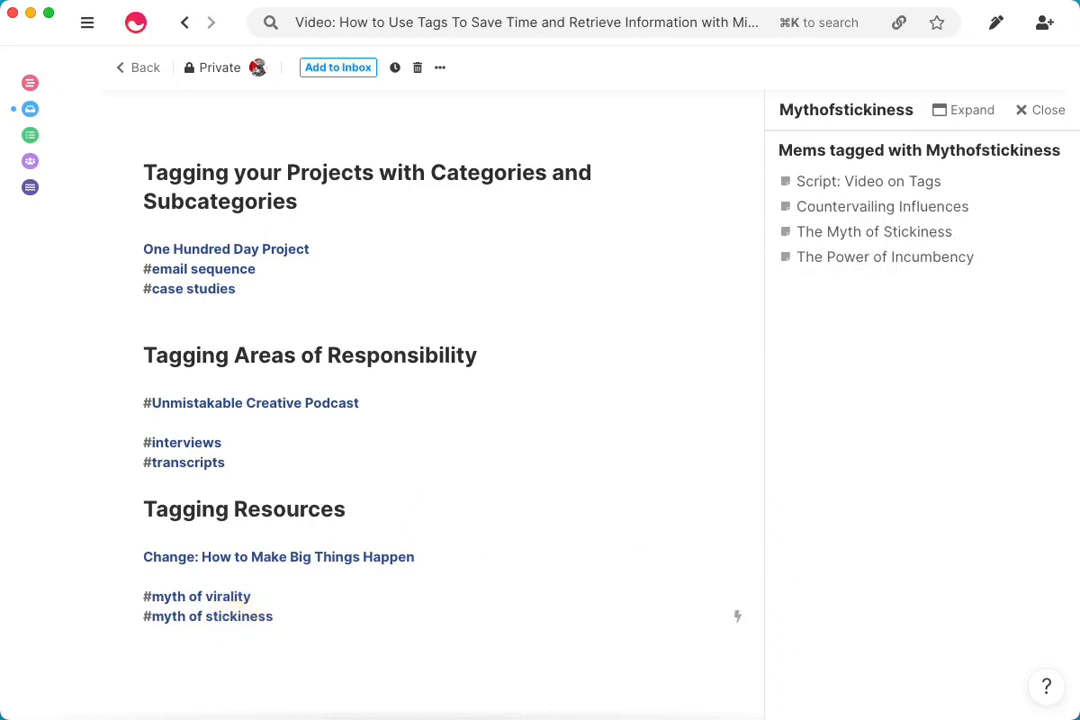
- Place the text cursor on an empty line below the #myth of stickiness tag
scroll(340, 550, down, 2)
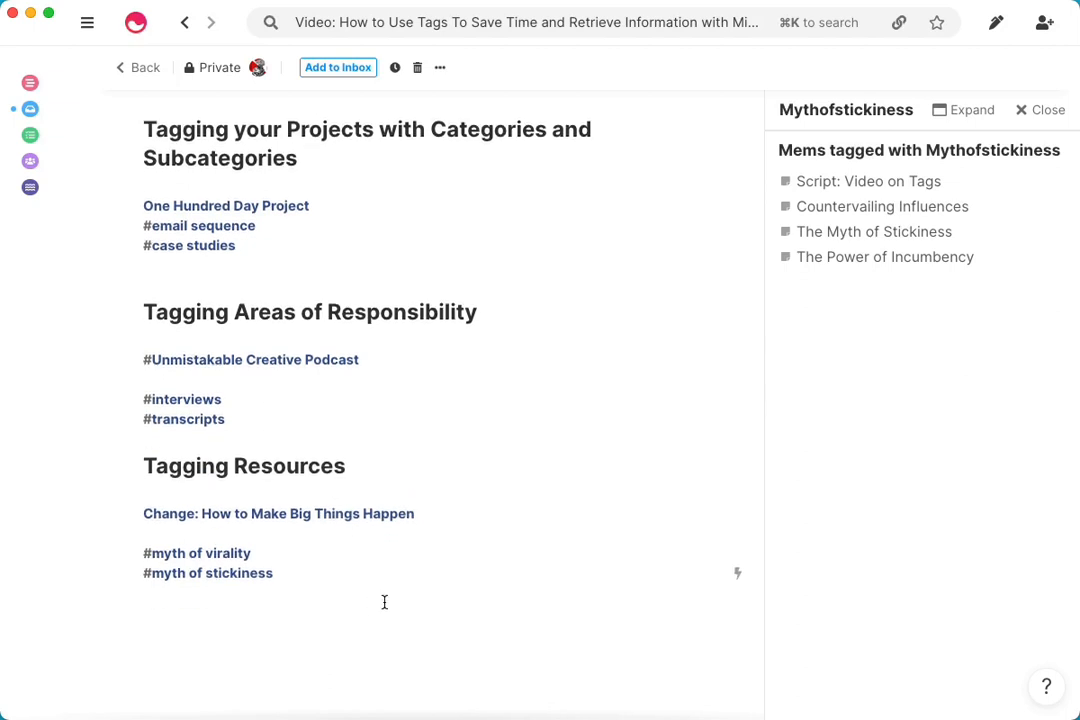
click(302, 622)
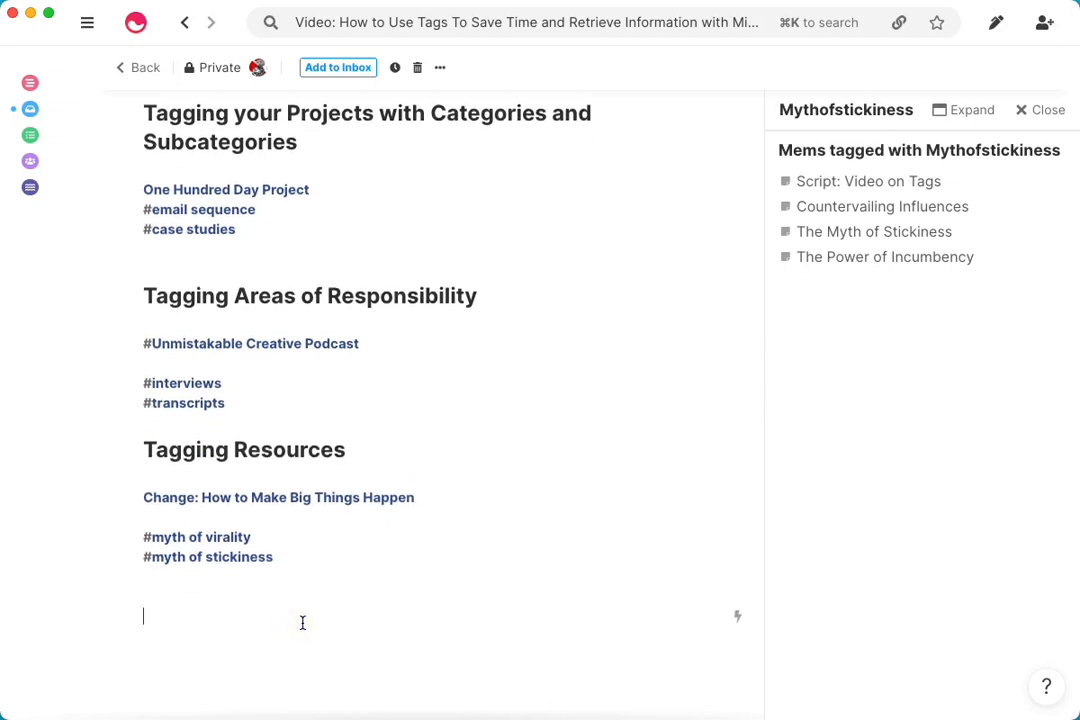